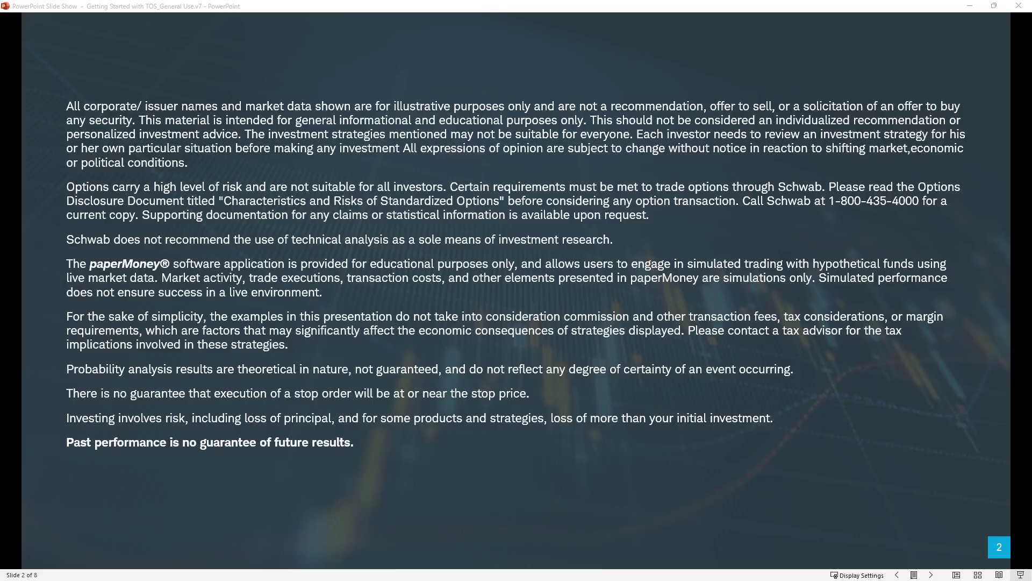
- Leave the disclosures slide show and return to the Schwab Account Summary in Chrome
key("alt+Tab")
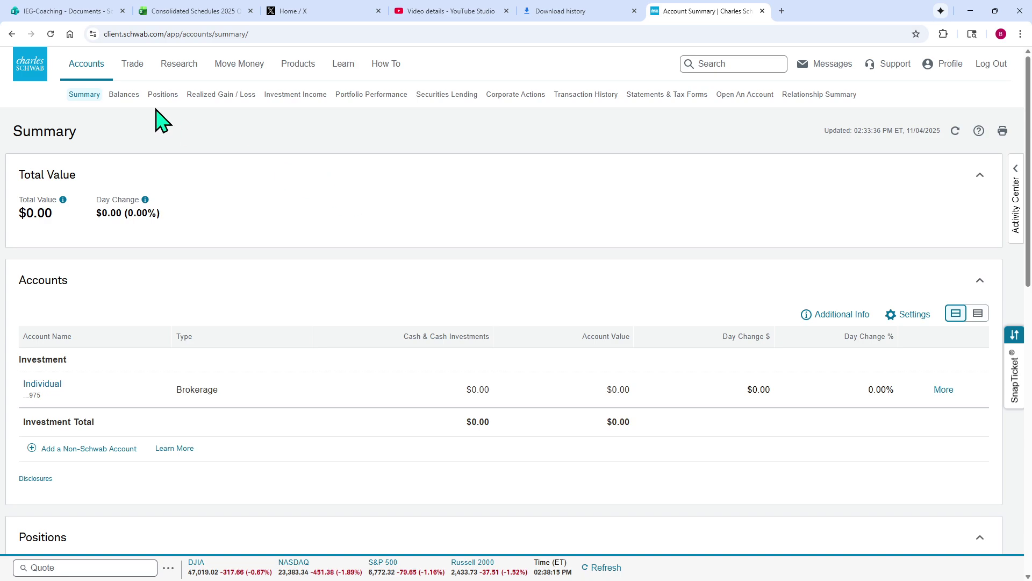
- Launch thinkorswim web in a new tab from Schwab's Trade menu
left_click(130, 65)
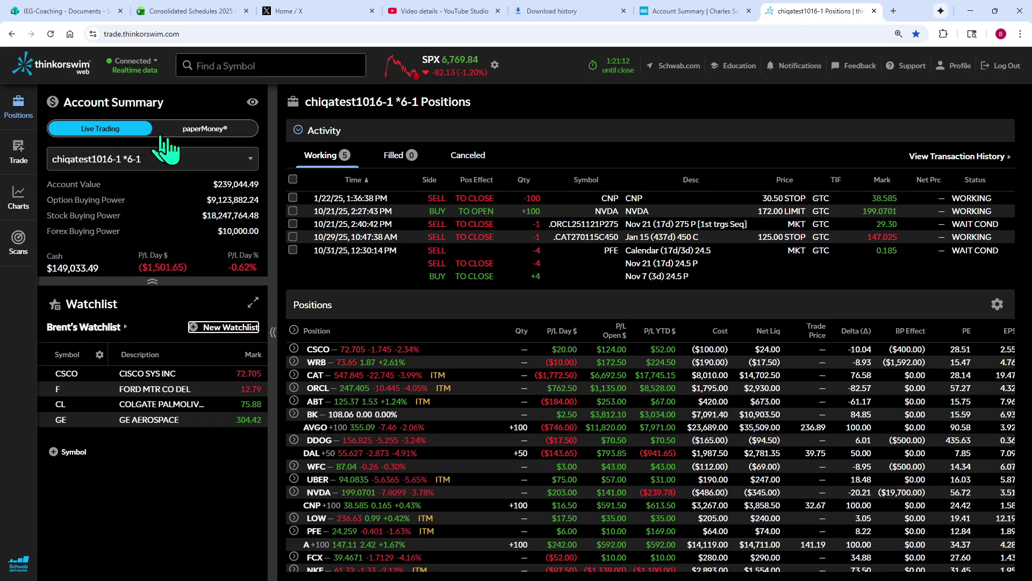
- Open the Trade page for Ford (F), quoted at 12.795
left_click(18, 152)
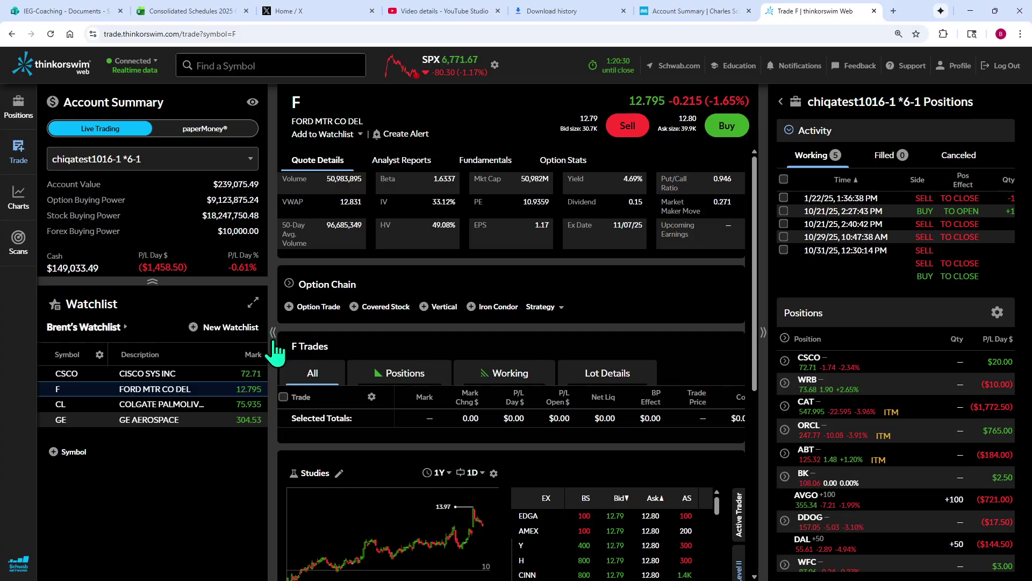
left_click(273, 331)
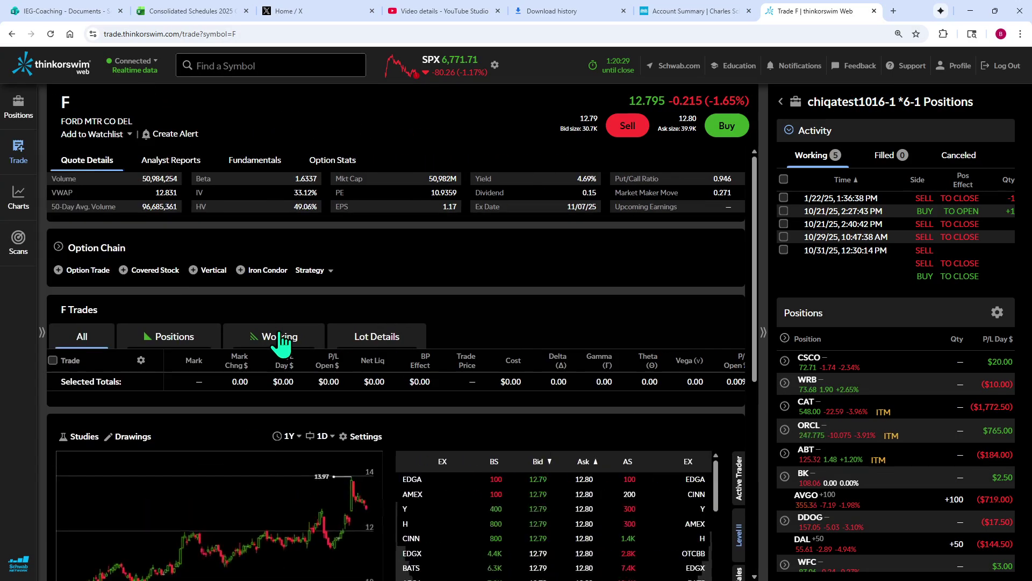
left_click(42, 332)
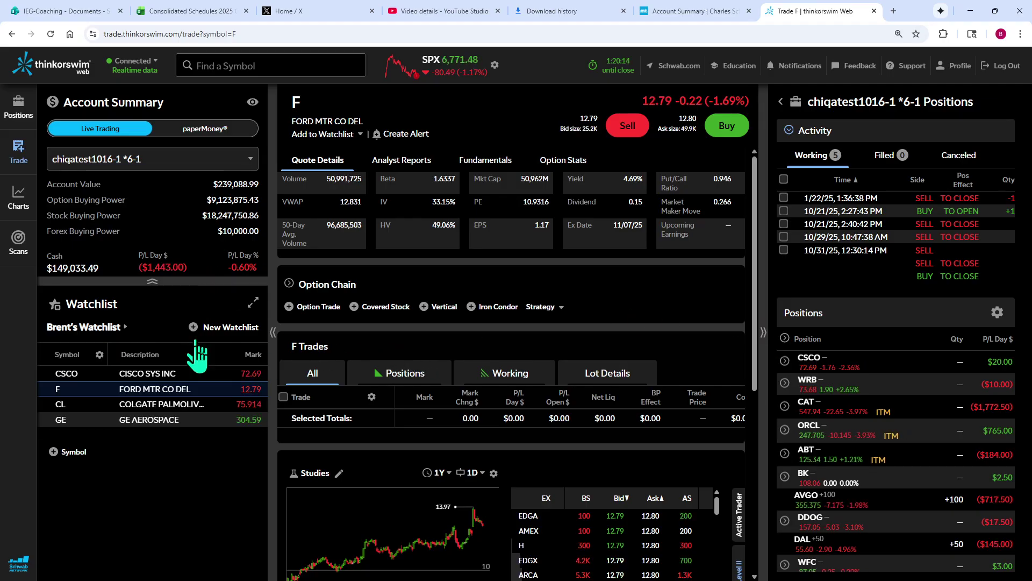
scroll(520, 307, "down", 6)
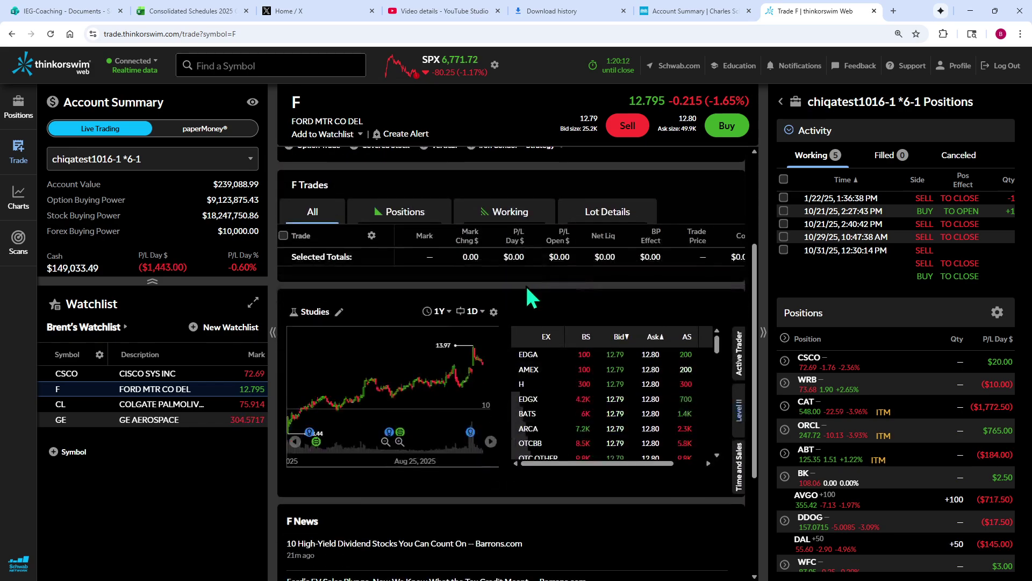
scroll(529, 299, "up", 6)
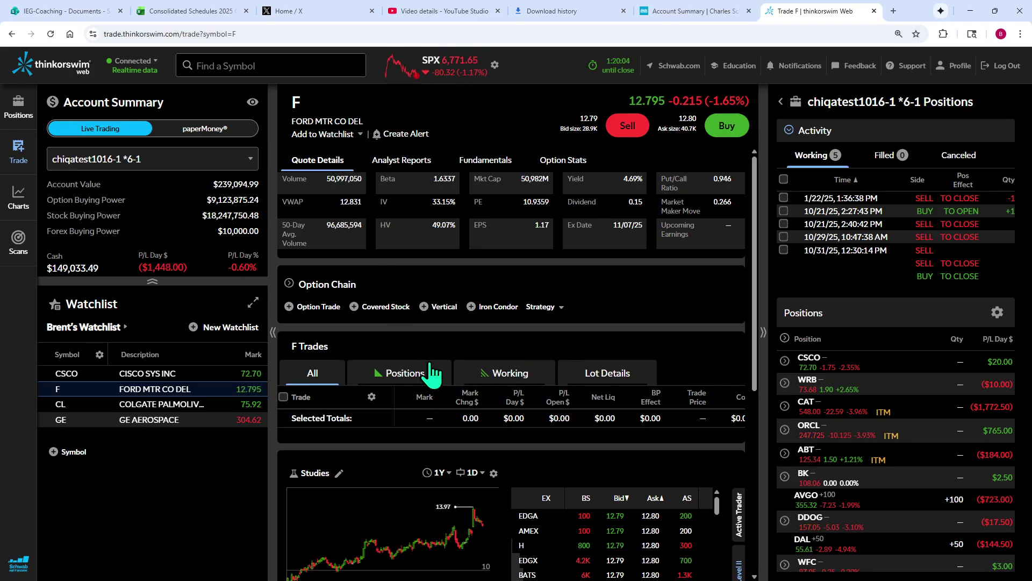
scroll(432, 375, "down", 4)
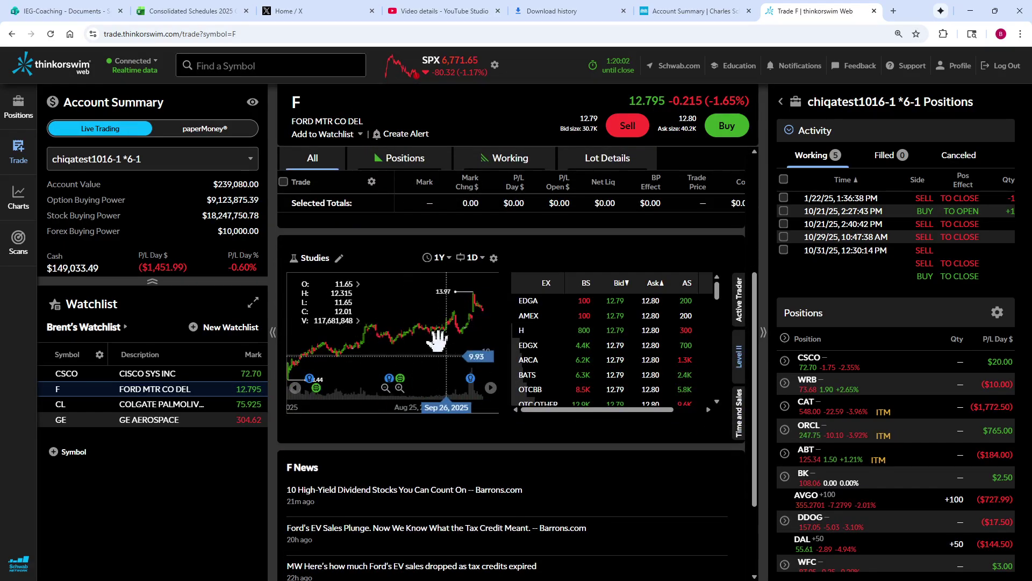
scroll(439, 348, "up", 4)
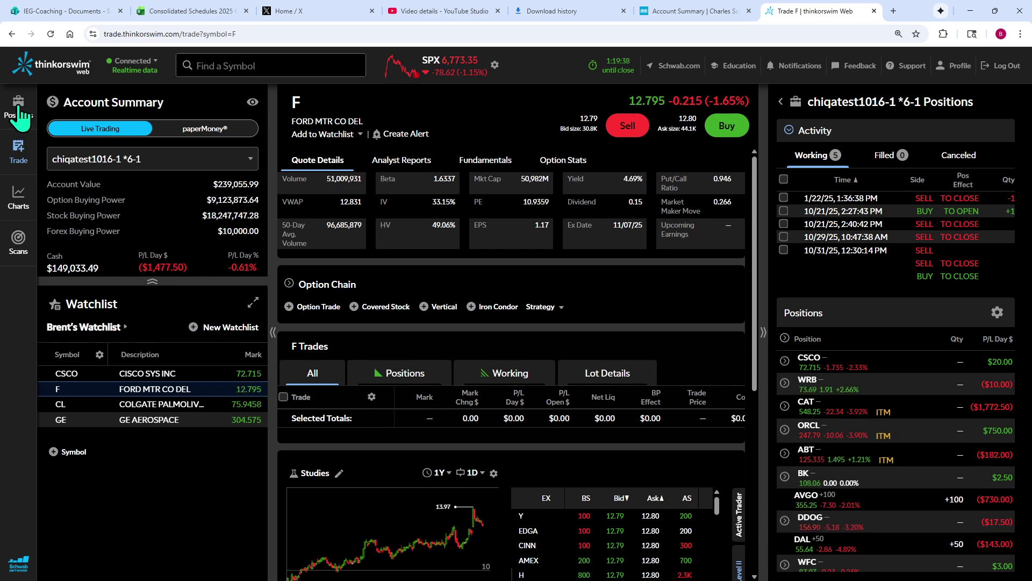
left_click(19, 110)
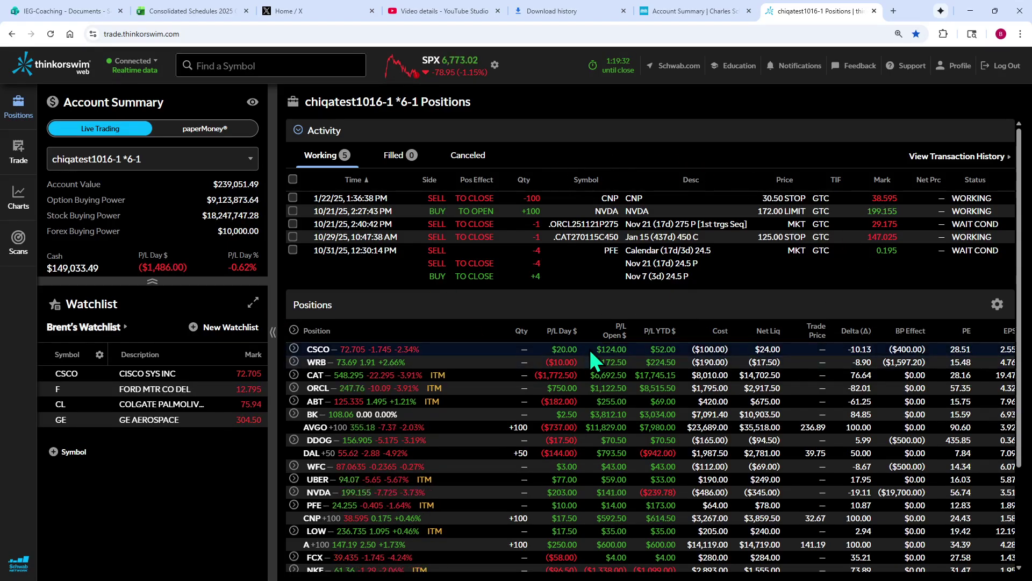
left_click(19, 151)
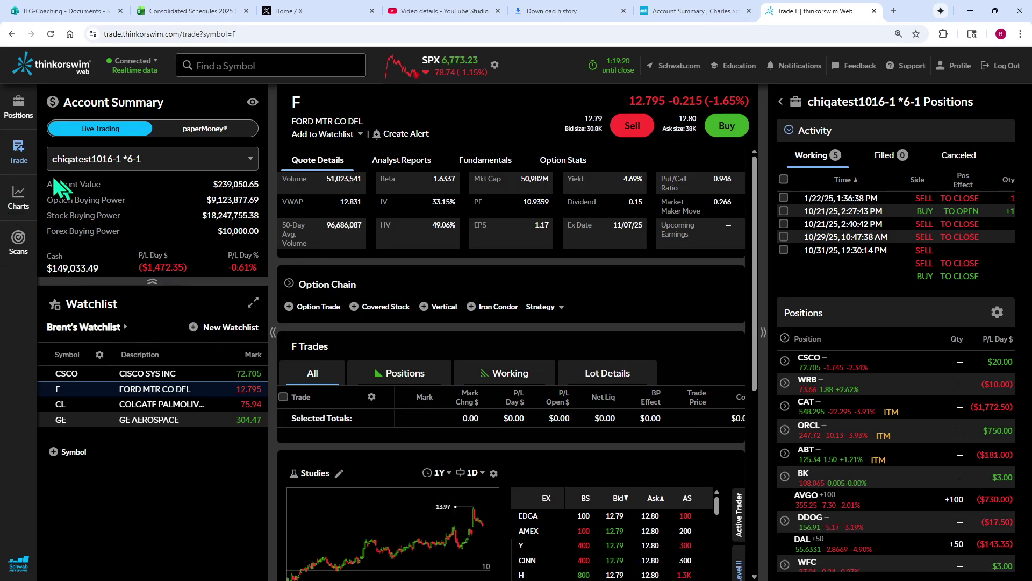
- Show Ford's 6-month daily candlestick chart with volume on the Charts page
left_click(18, 198)
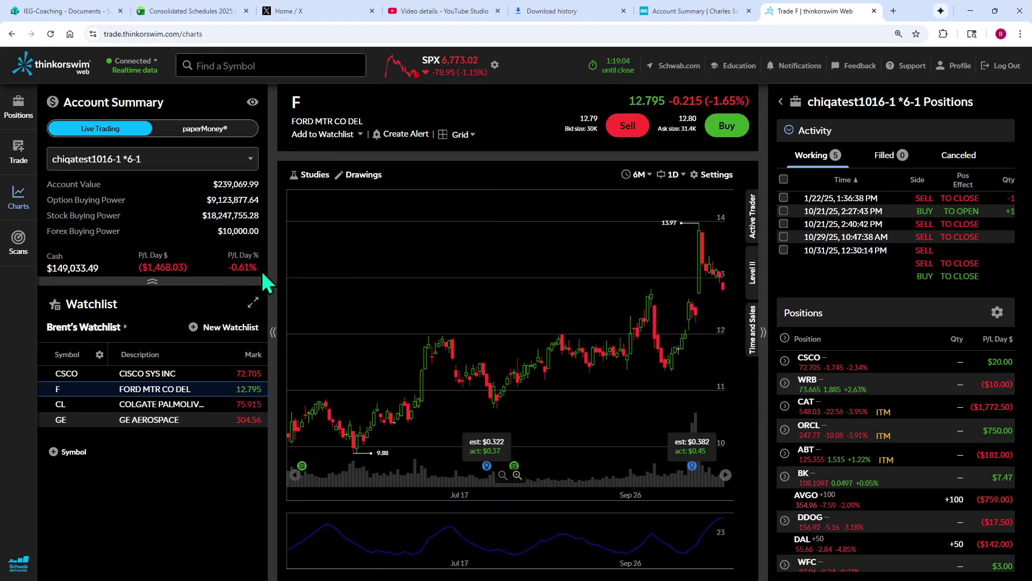
- Go to Scans and reset all filters, leaving All Stocks with no PE, yield or volume criteria
left_click(18, 241)
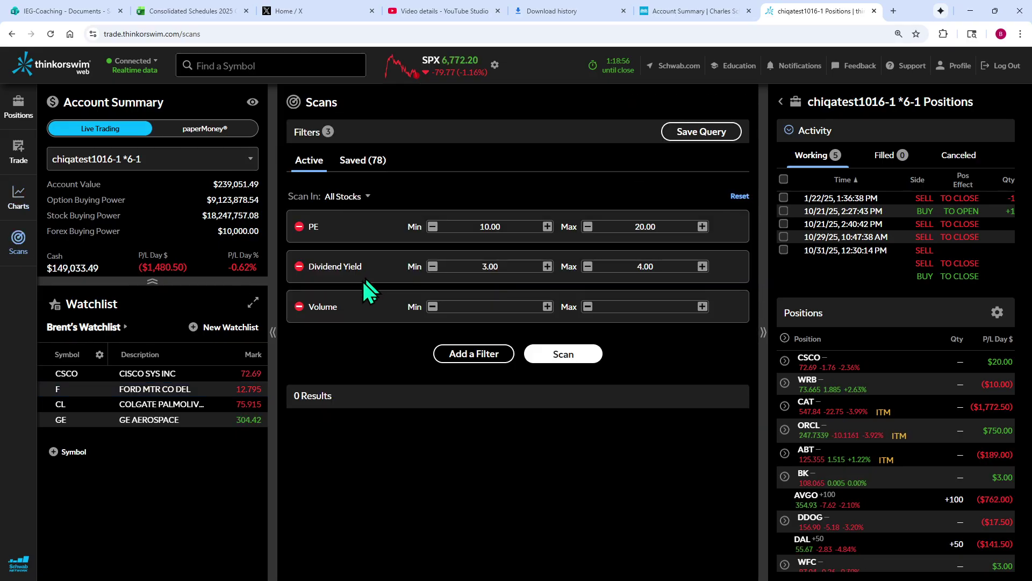
left_click(741, 197)
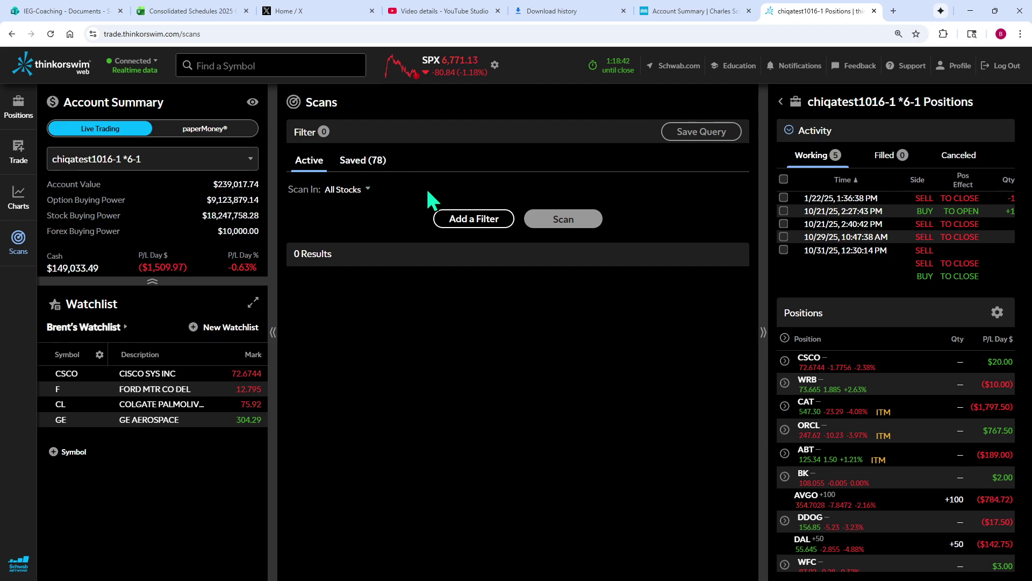
left_click(477, 220)
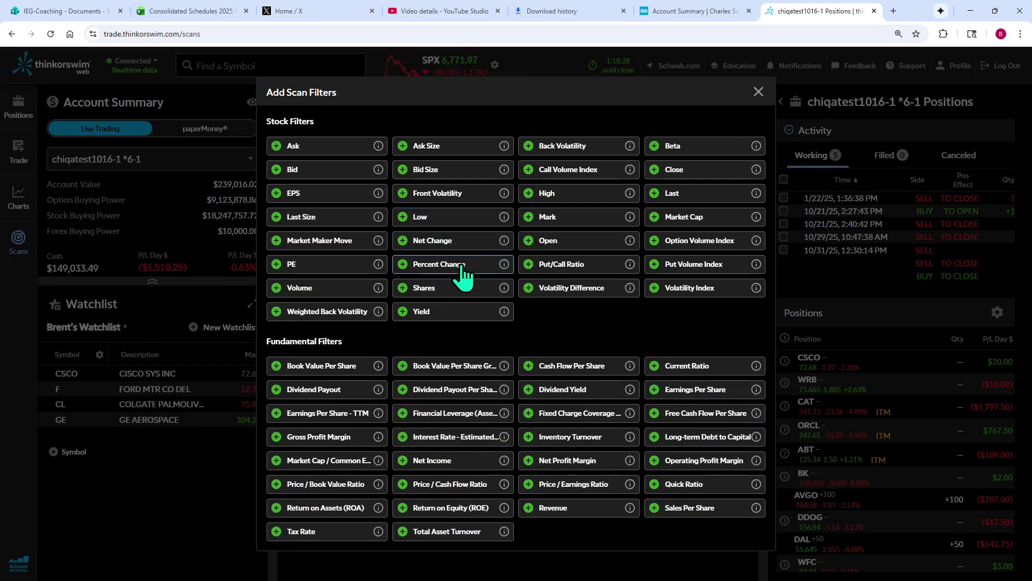
left_click(279, 266)
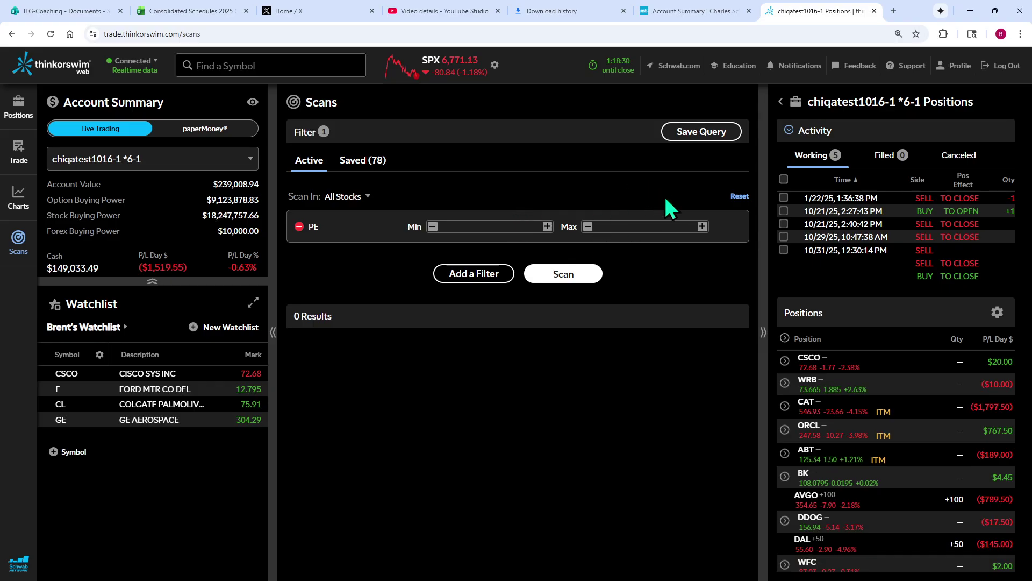
left_click(484, 227)
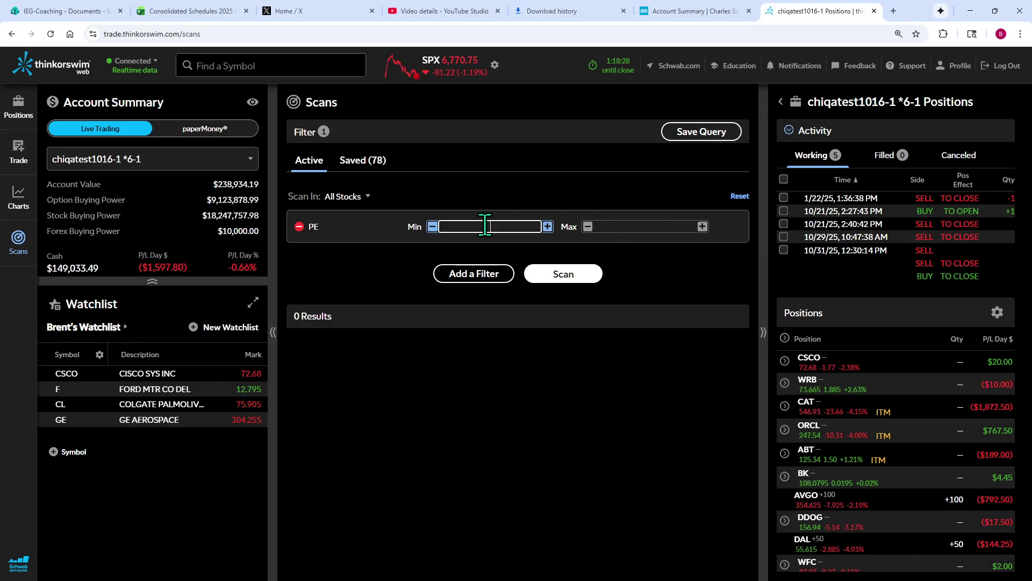
type("12")
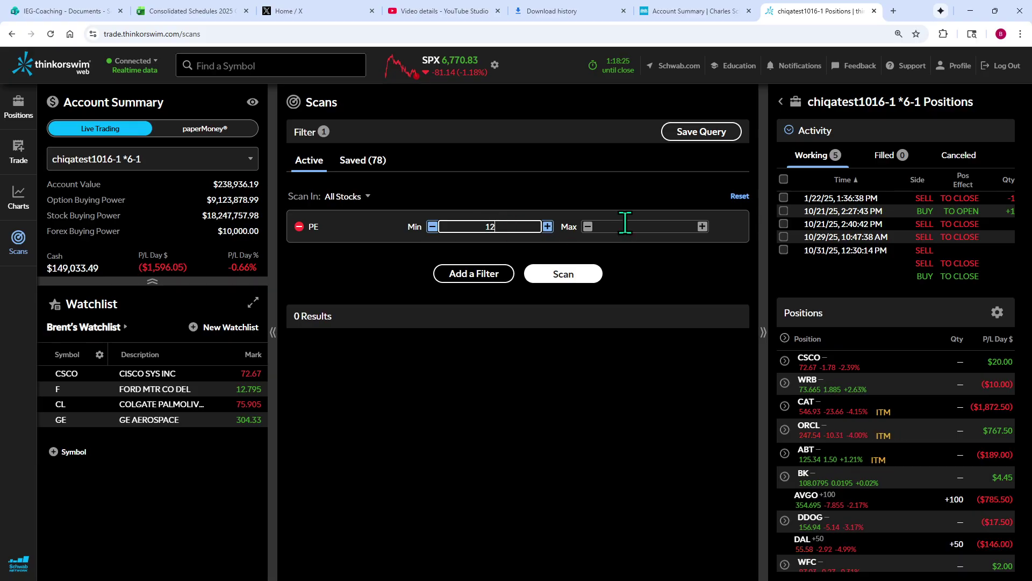
left_click(625, 223)
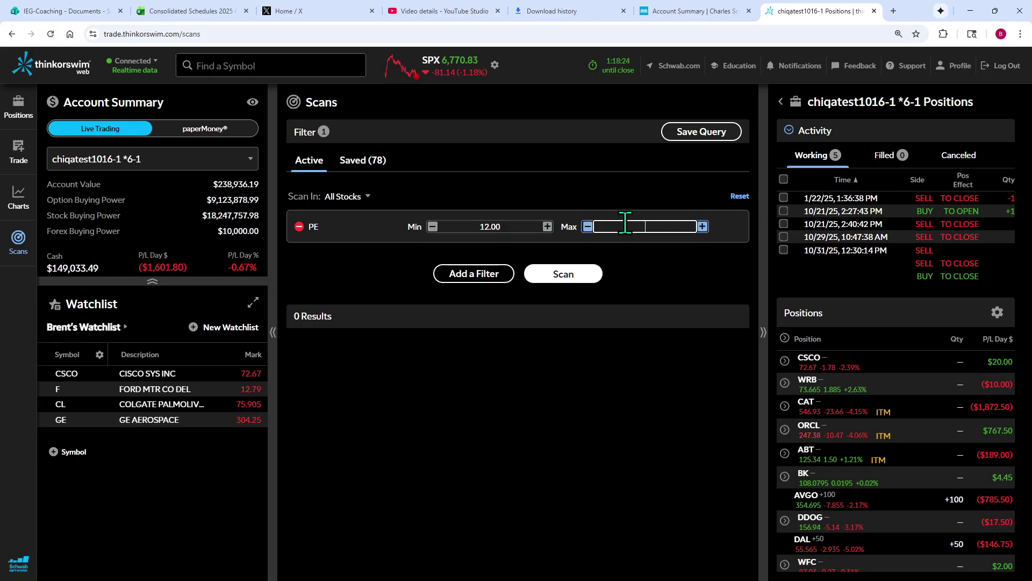
type("15")
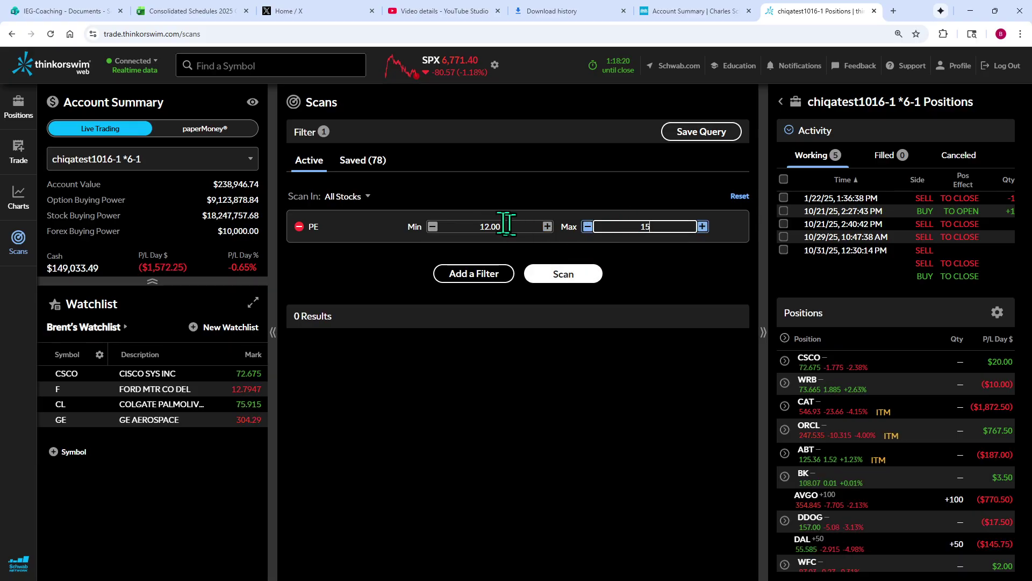
left_click(568, 273)
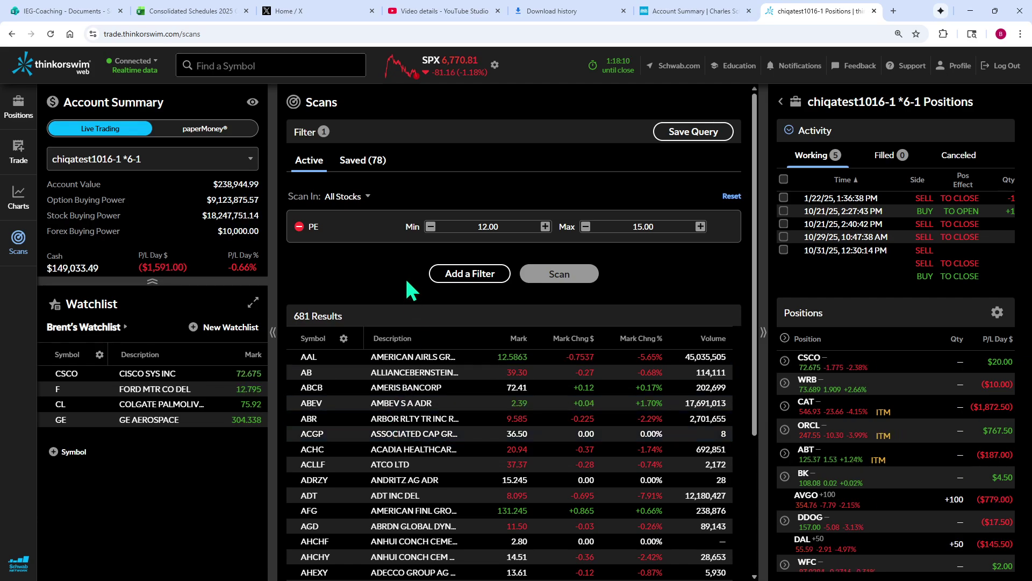
left_click(474, 286)
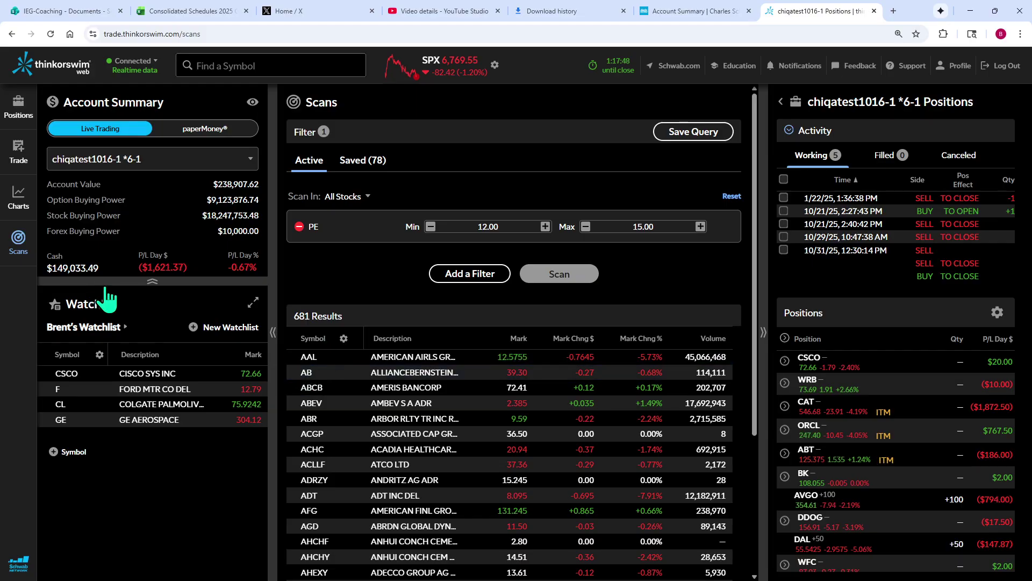
- Load Ford, then Colgate Palmolive (CL), then the held +100-share AVGO position for trading
left_click(16, 161)
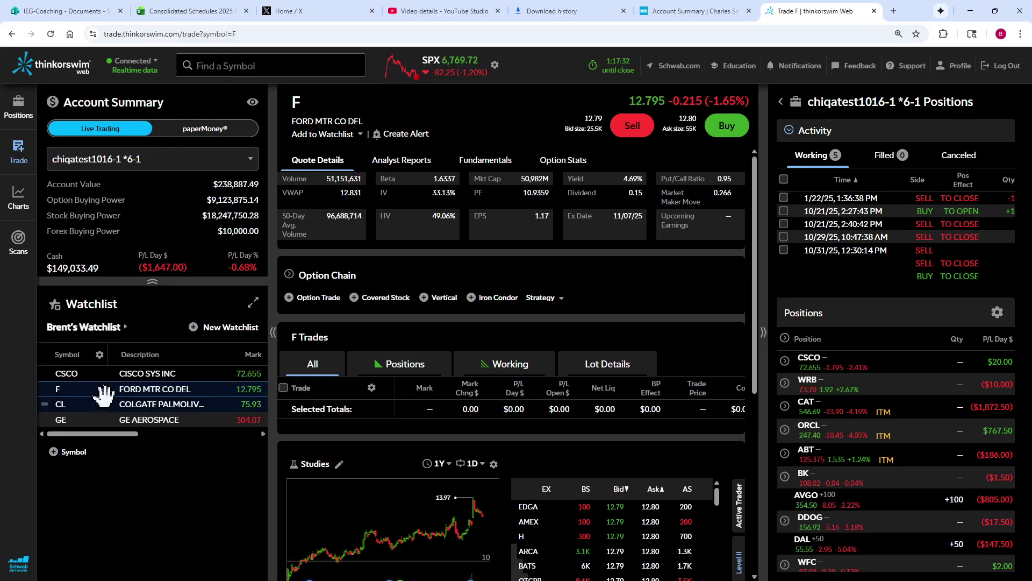
left_click(60, 412)
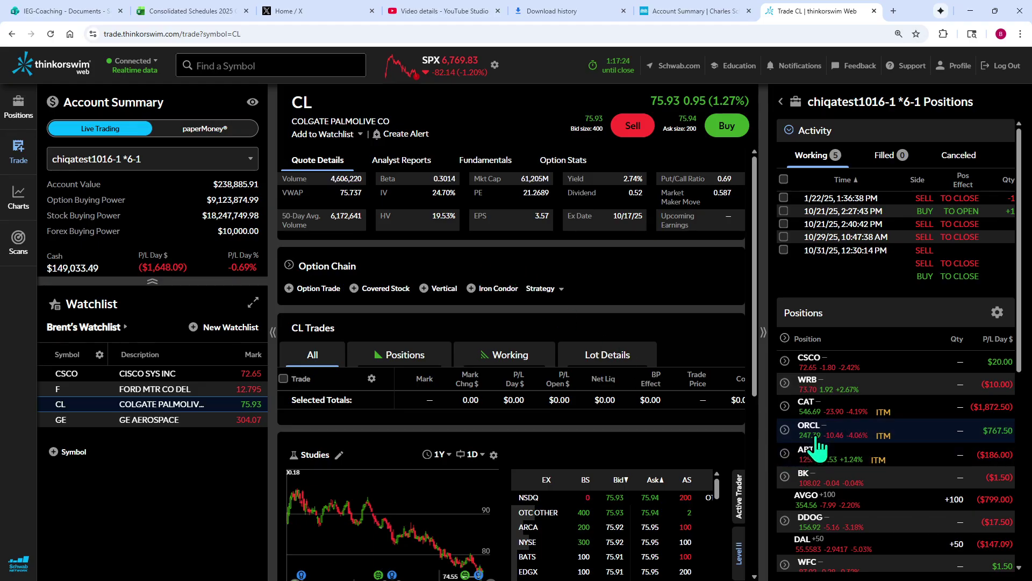
left_click(813, 503)
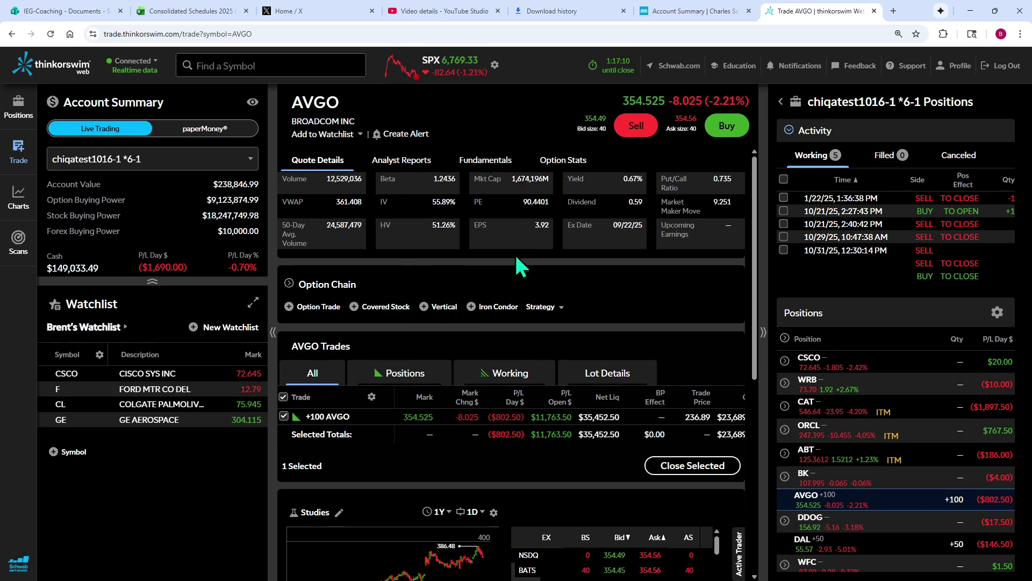
- Browse AVGO's analyst reports, fundamentals and quote details, then show its full candlestick chart
left_click(484, 161)
left_click(418, 162)
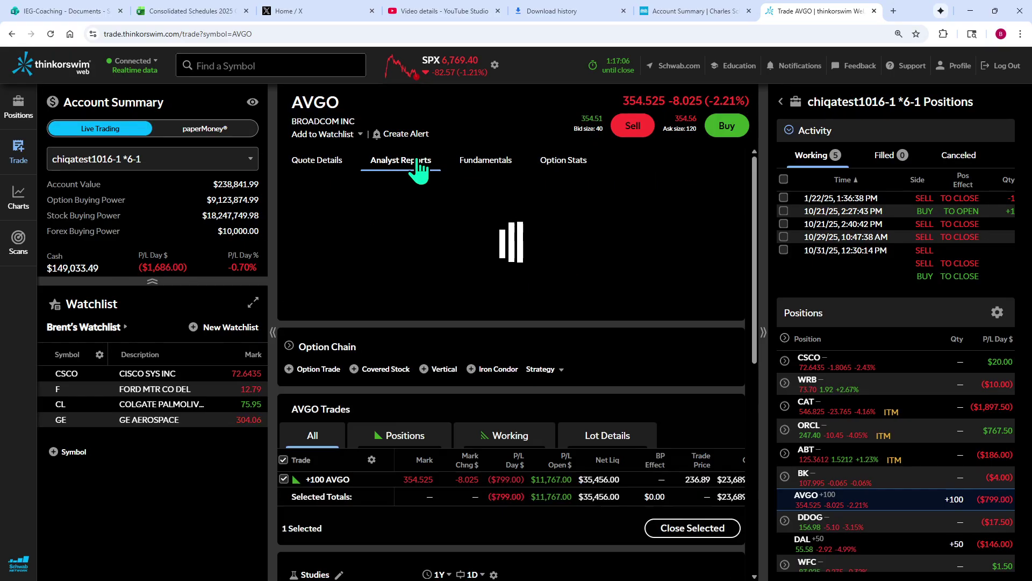
left_click(478, 161)
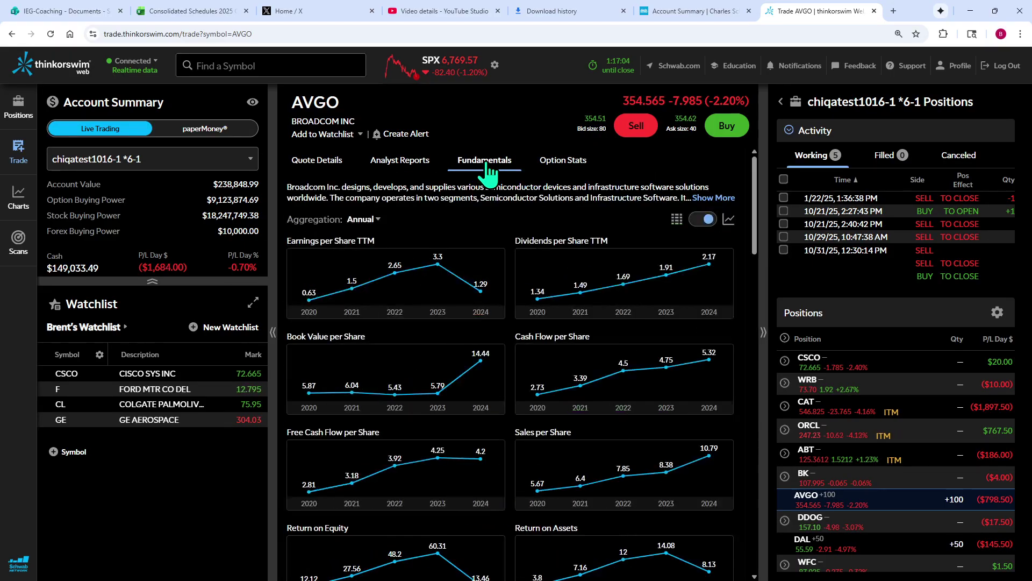
left_click(328, 163)
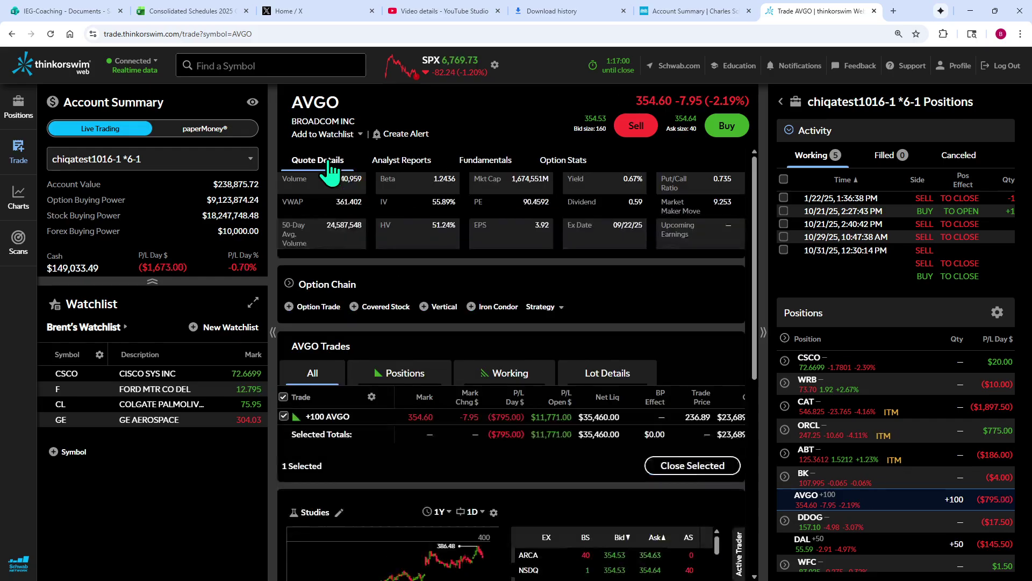
scroll(462, 255, "down", 5)
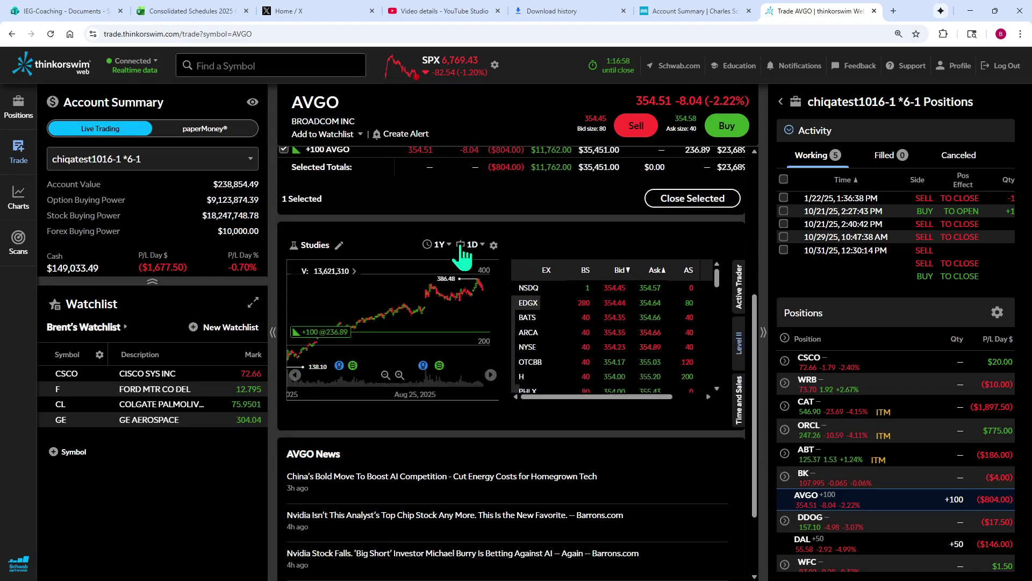
scroll(461, 255, "up", 5)
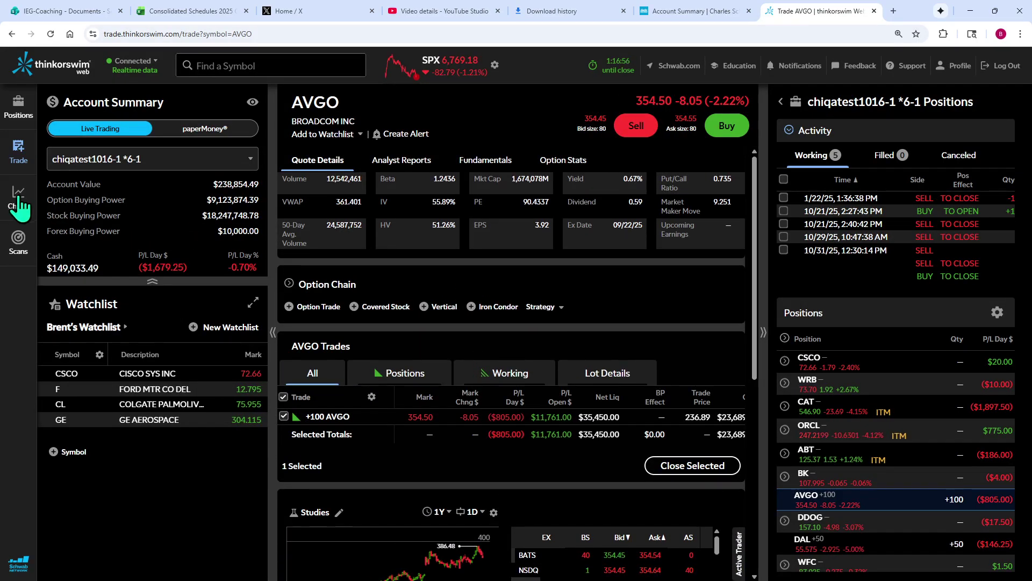
left_click(19, 198)
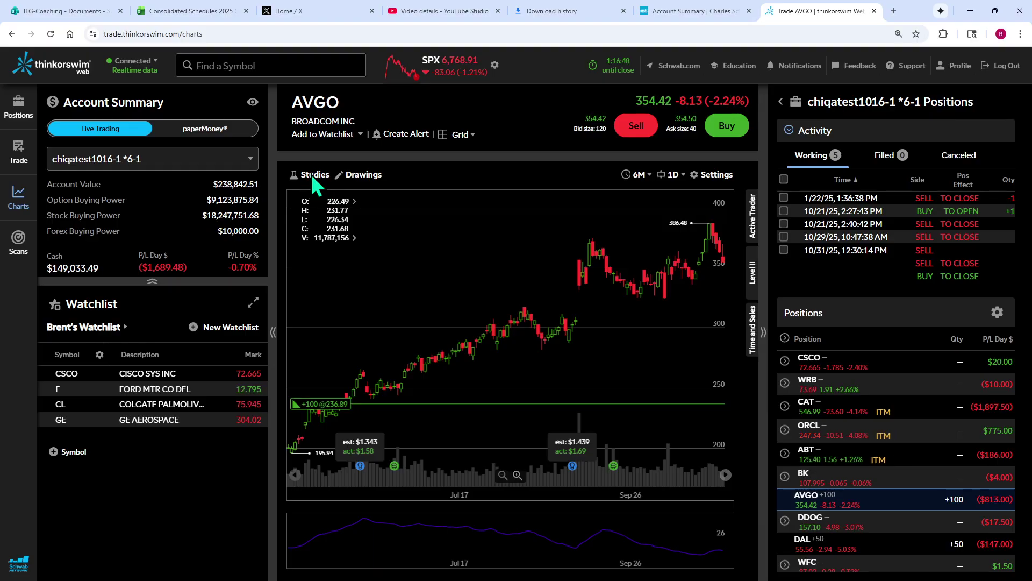
left_click(314, 178)
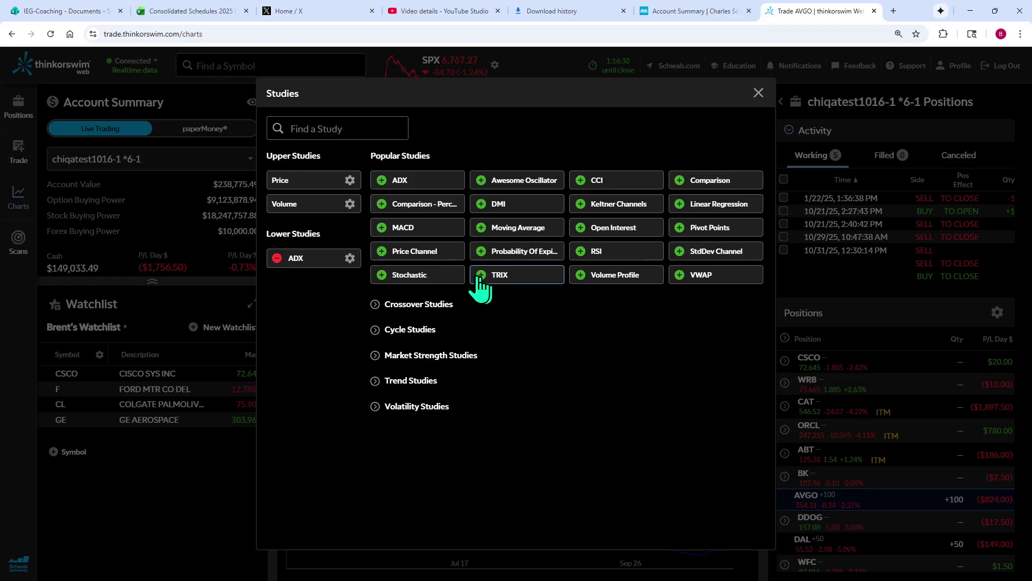
left_click(376, 305)
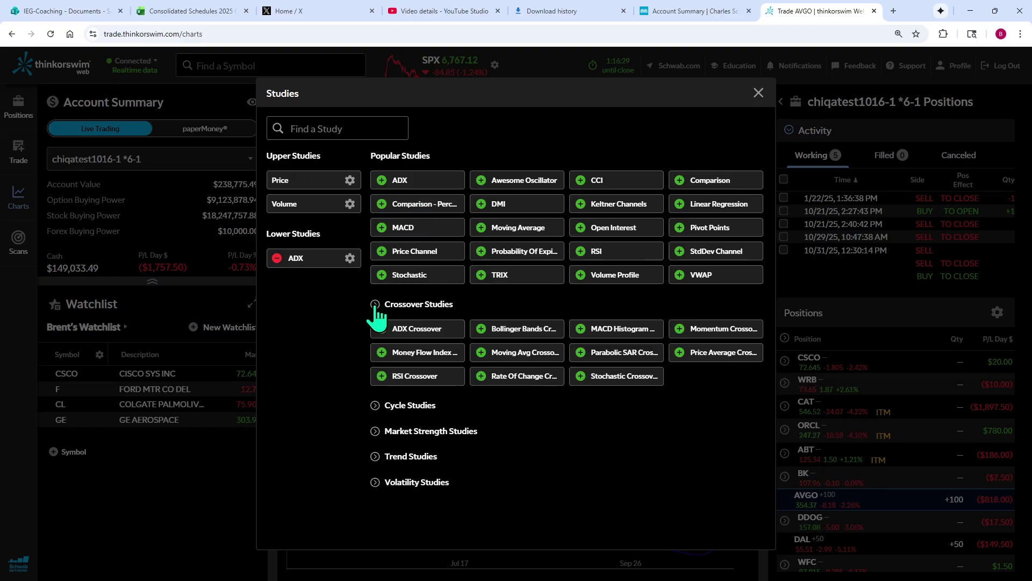
left_click(375, 405)
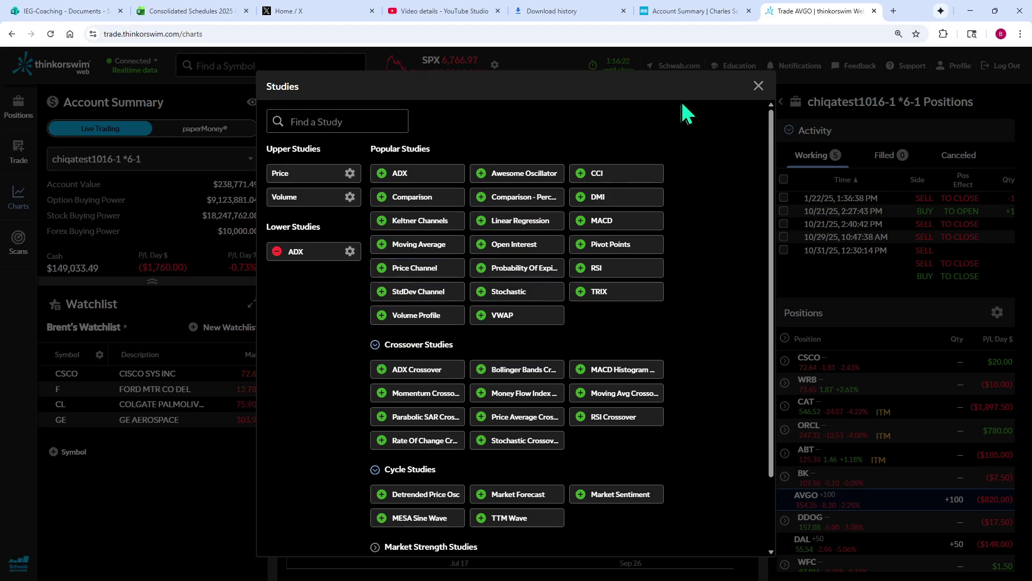
left_click(758, 86)
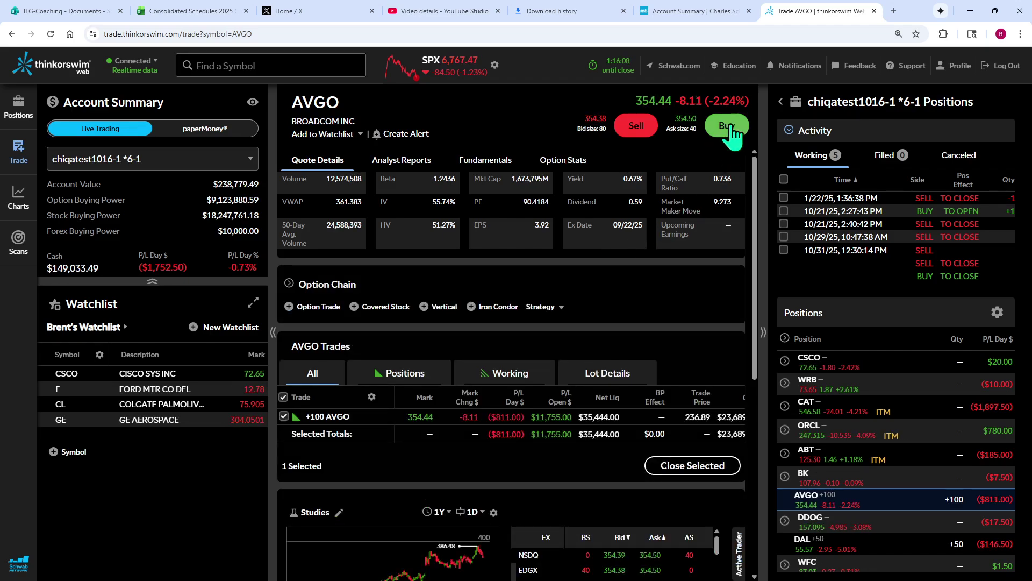
- Draft a 100-share AVGO LIMIT Day buy at 354.60, review its cost, then discard it
left_click(731, 129)
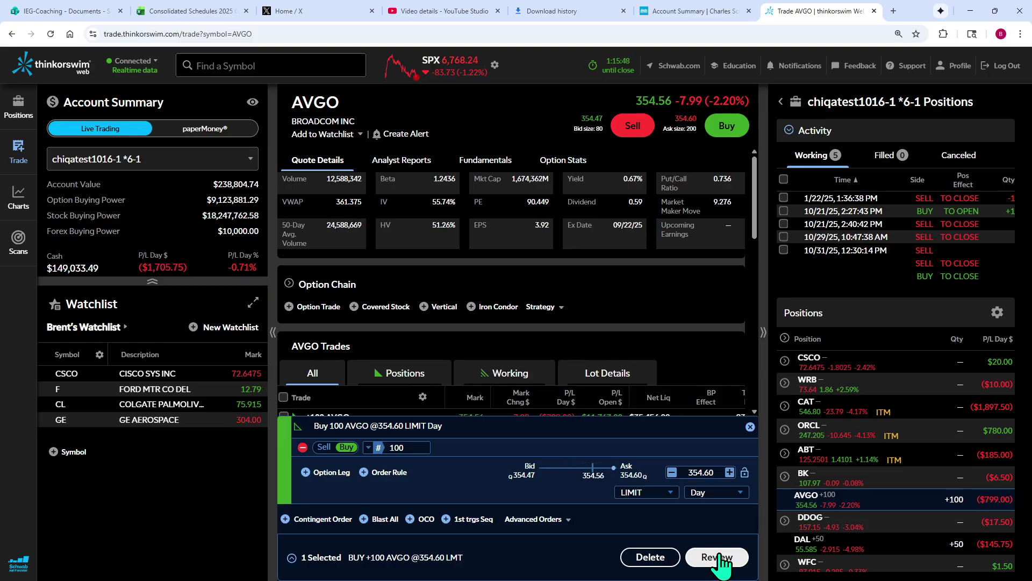
left_click(719, 556)
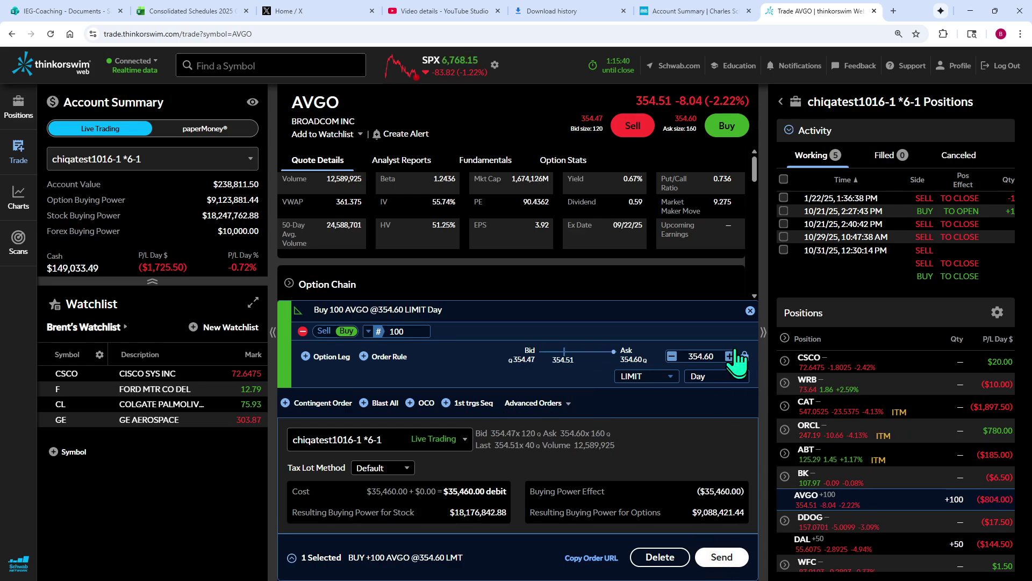
left_click(750, 311)
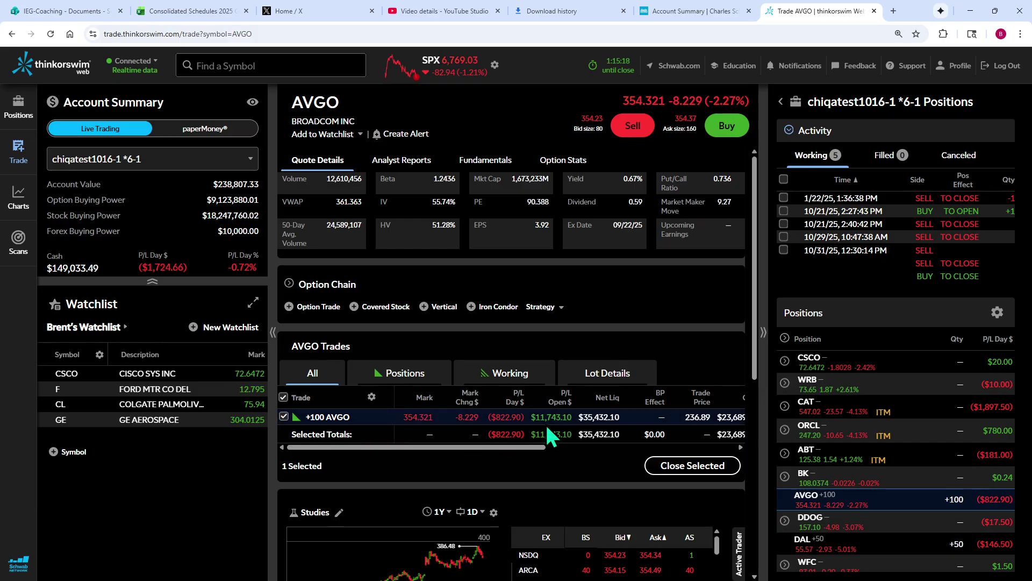
left_click(693, 465)
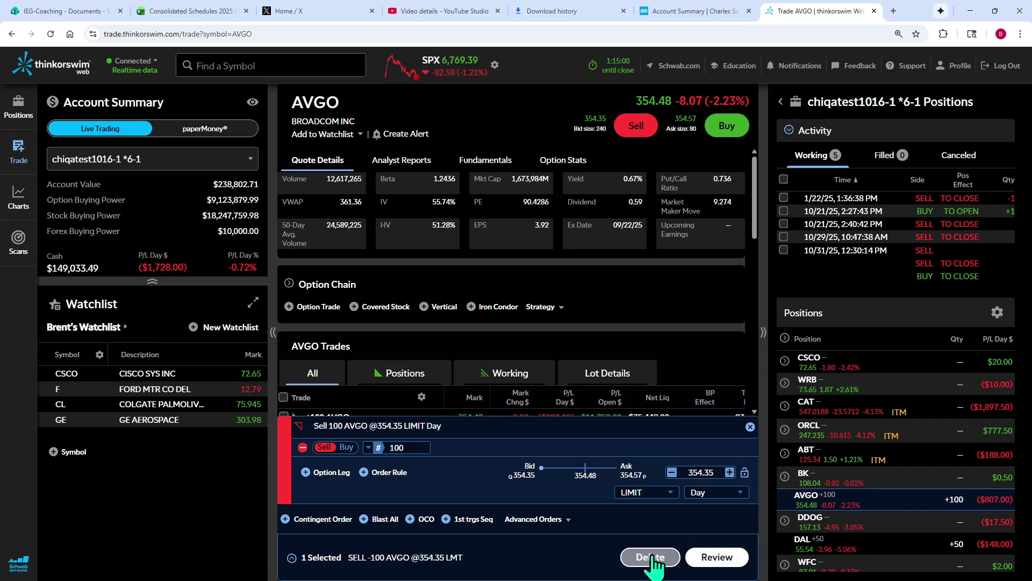
left_click(650, 557)
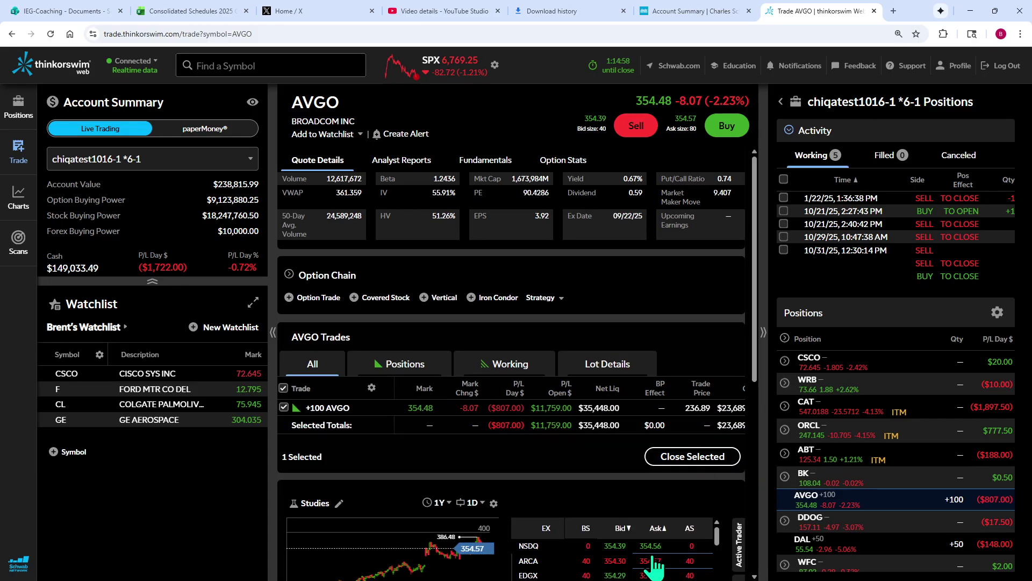